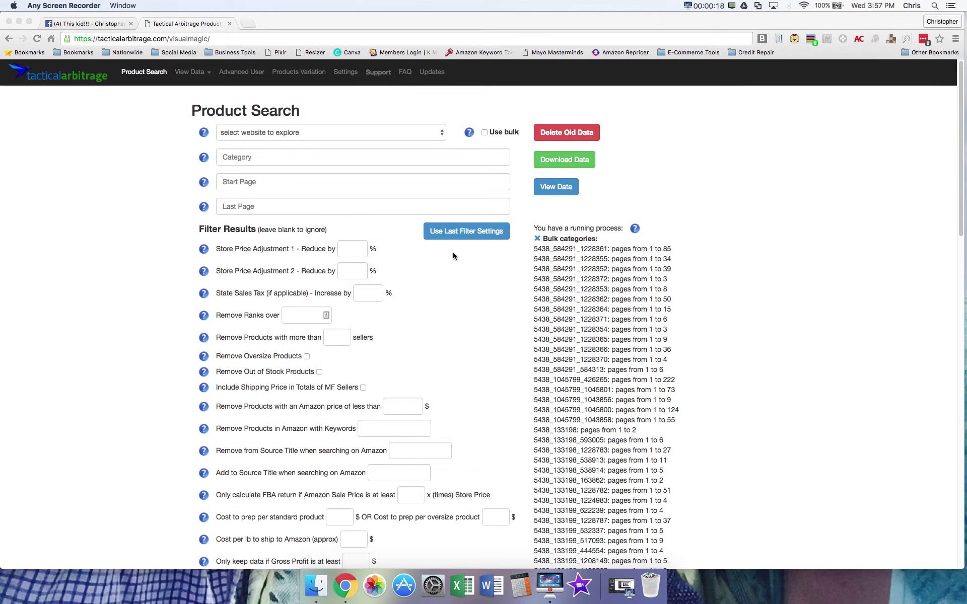
# - Enable Use bulk and save the bulk_example CSV to the Desktop as comma-separated values
pyautogui.click(483, 133)
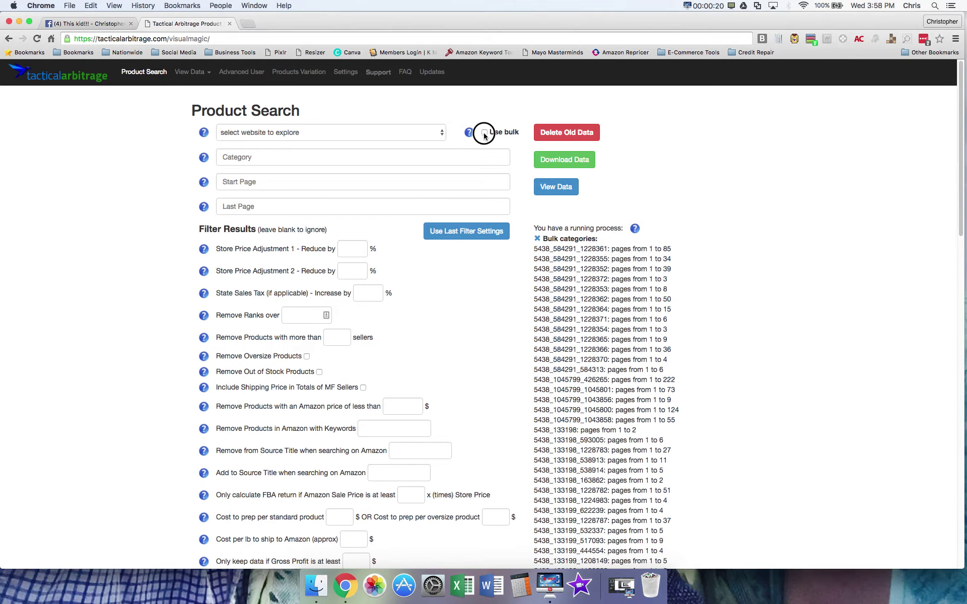
pyautogui.click(485, 136)
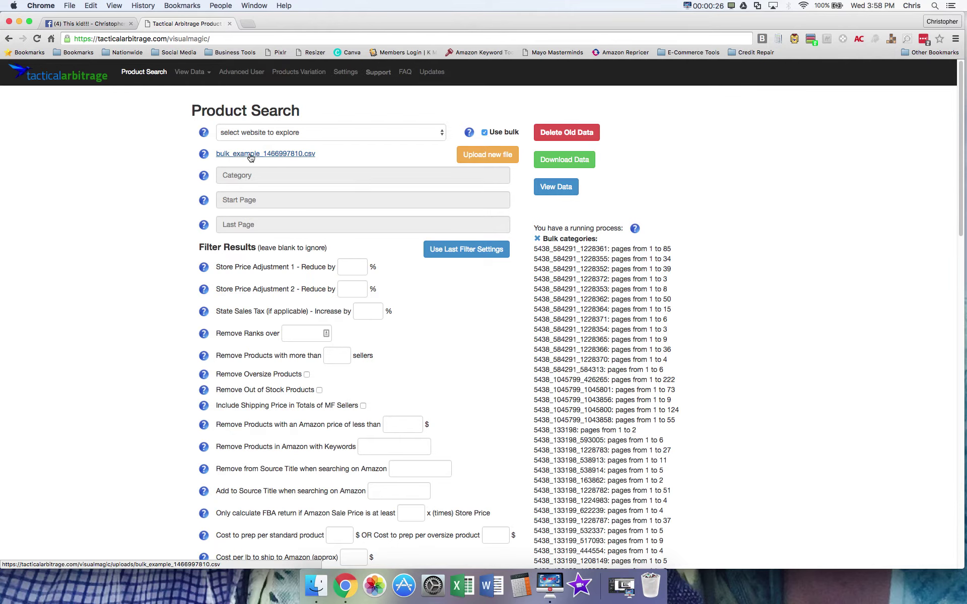
pyautogui.rightClick(249, 157)
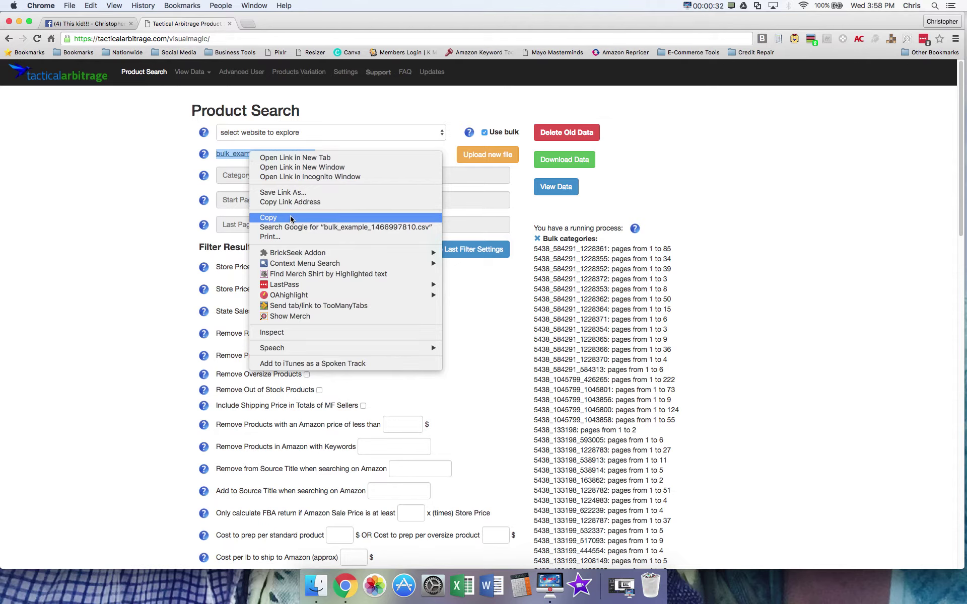
pyautogui.click(242, 159)
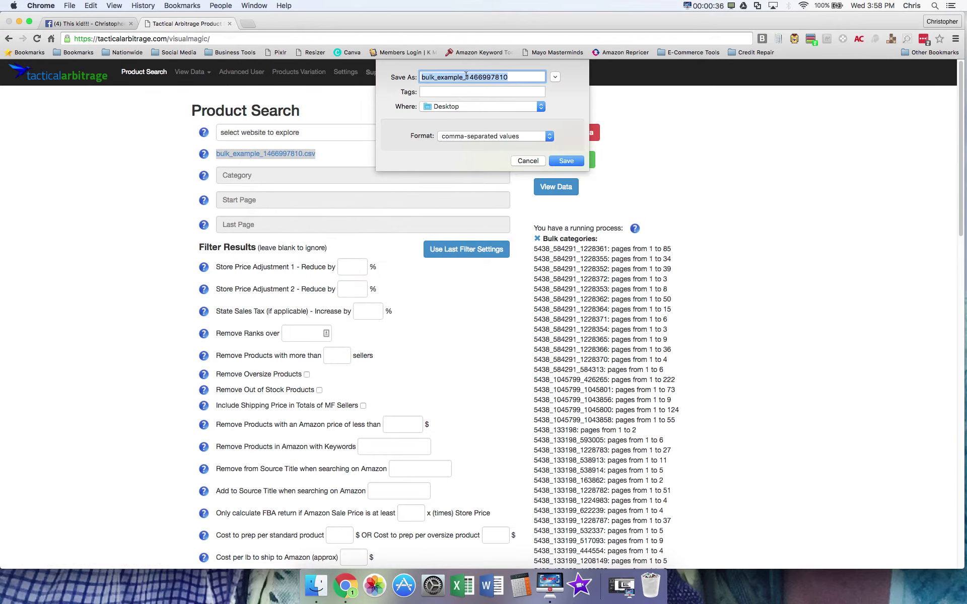
pyautogui.click(569, 162)
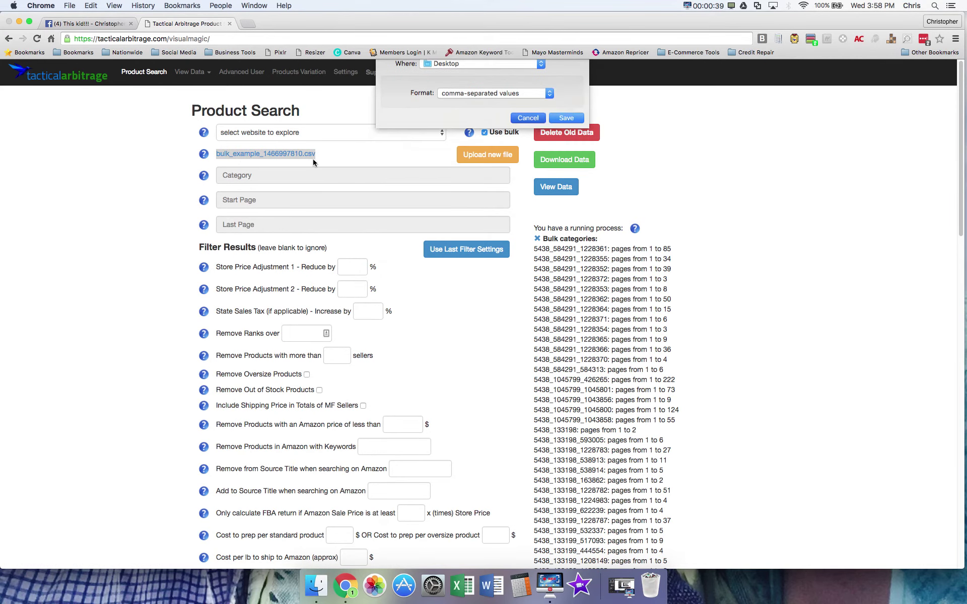
# - Open bulk_example.csv from the Desktop in Excel and scroll through its category and page rows
pyautogui.click(19, 23)
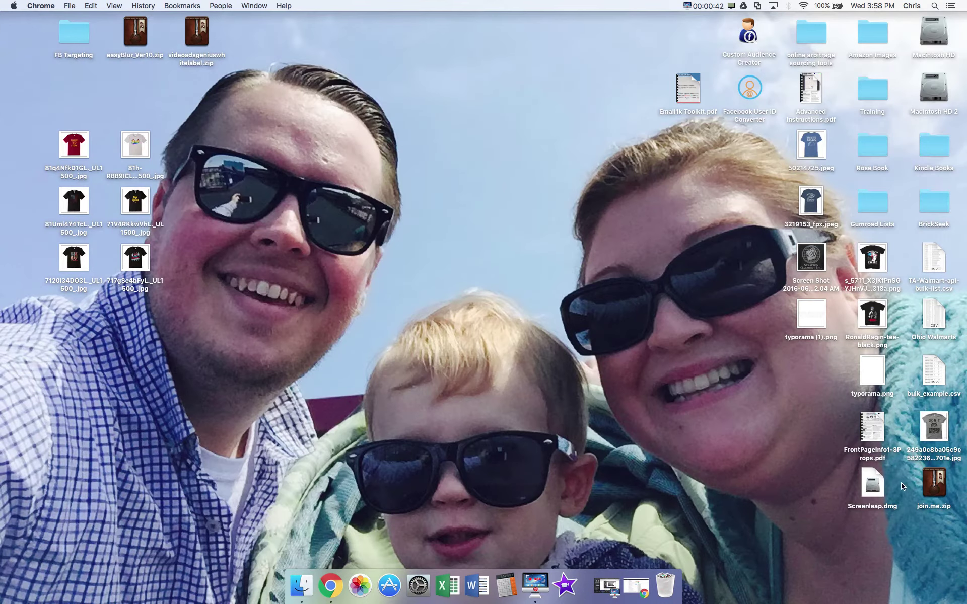
pyautogui.doubleClick(939, 375)
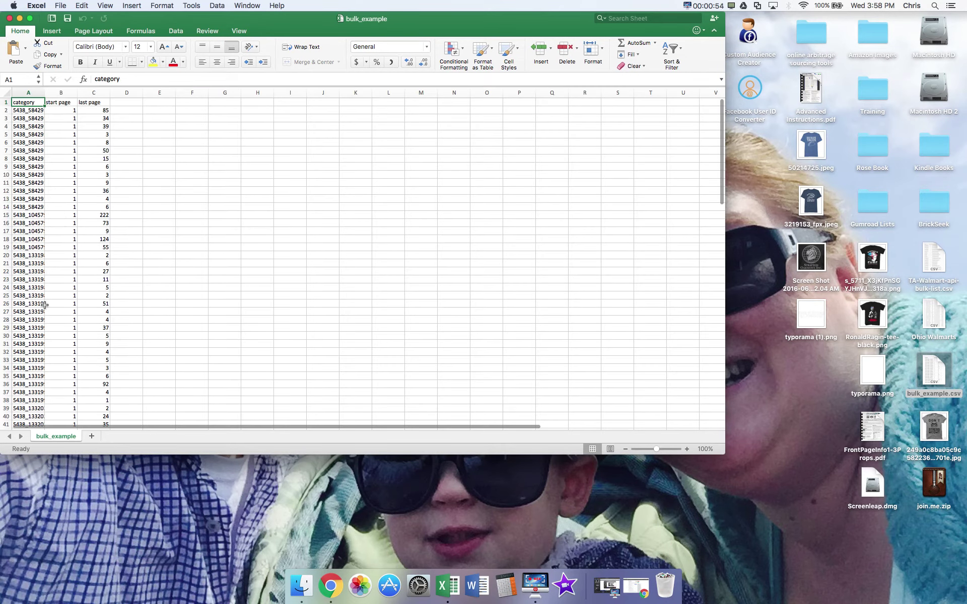
pyautogui.scroll(-2, 45, 305)
pyautogui.scroll(-4, 45, 304)
pyautogui.scroll(-4, 45, 304)
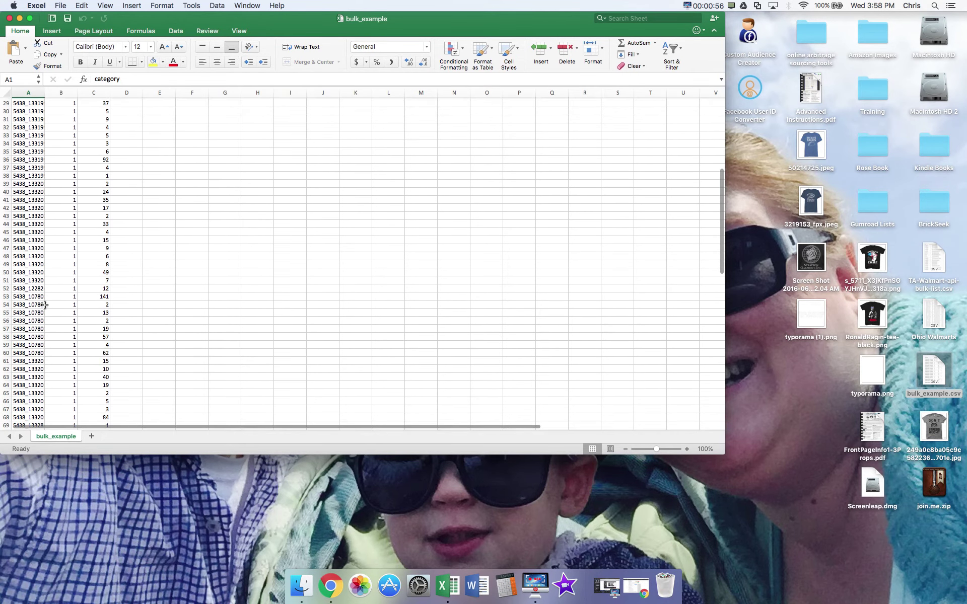
pyautogui.scroll(-3, 45, 305)
pyautogui.scroll(-4, 45, 305)
pyautogui.scroll(-3, 44, 305)
pyautogui.scroll(-4, 45, 304)
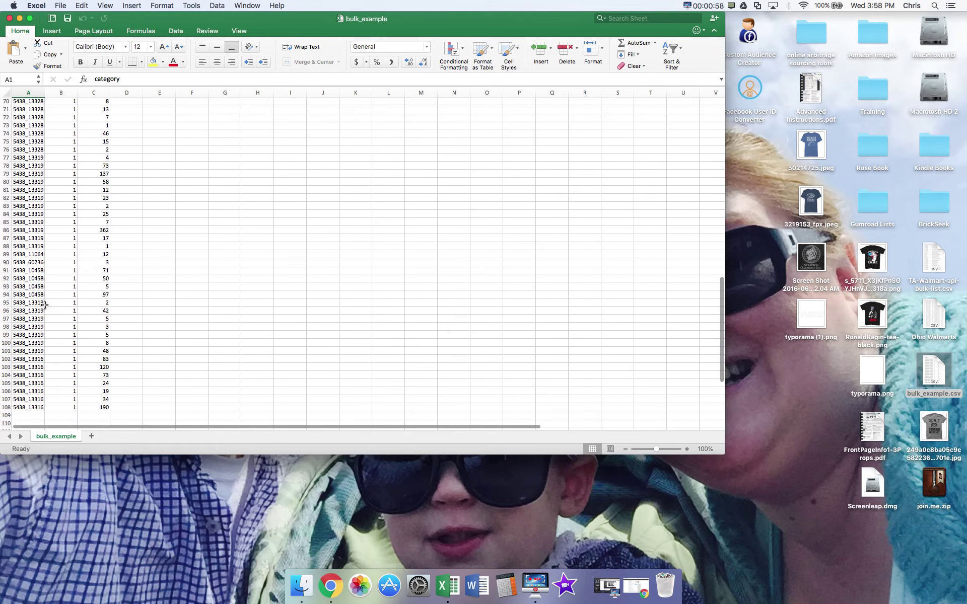
pyautogui.scroll(-4, 45, 305)
pyautogui.scroll(8, 45, 304)
pyautogui.scroll(8, 45, 304)
pyautogui.scroll(9, 44, 304)
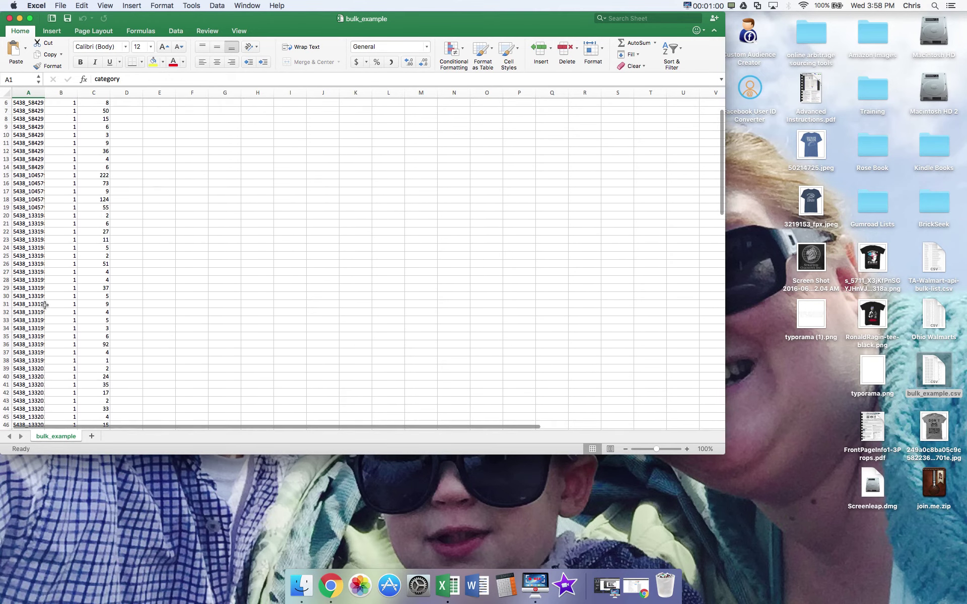
pyautogui.scroll(2, 45, 305)
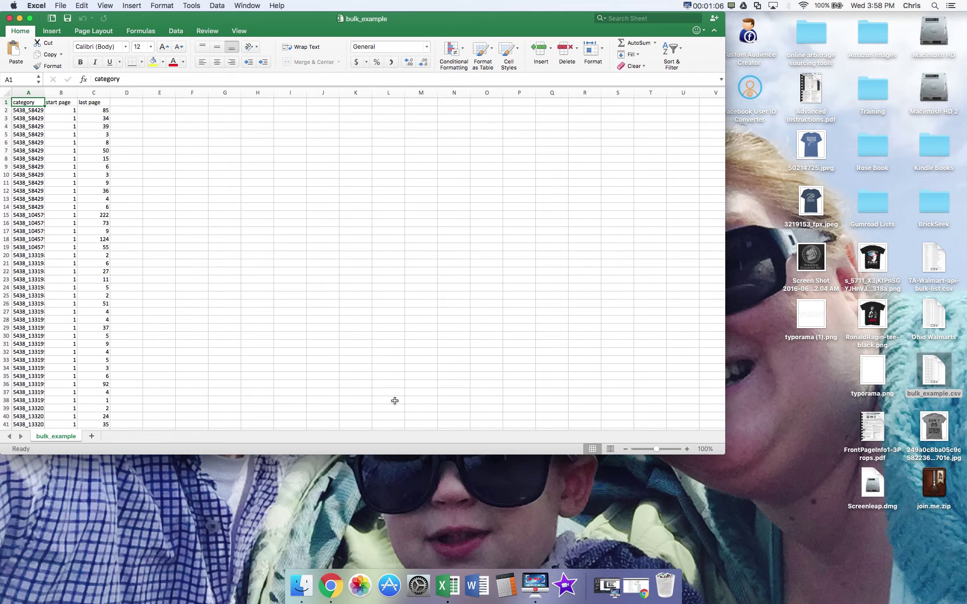
# - Pick 511tactical.com from the website-to-explore dropdown in Product Search
pyautogui.click(628, 589)
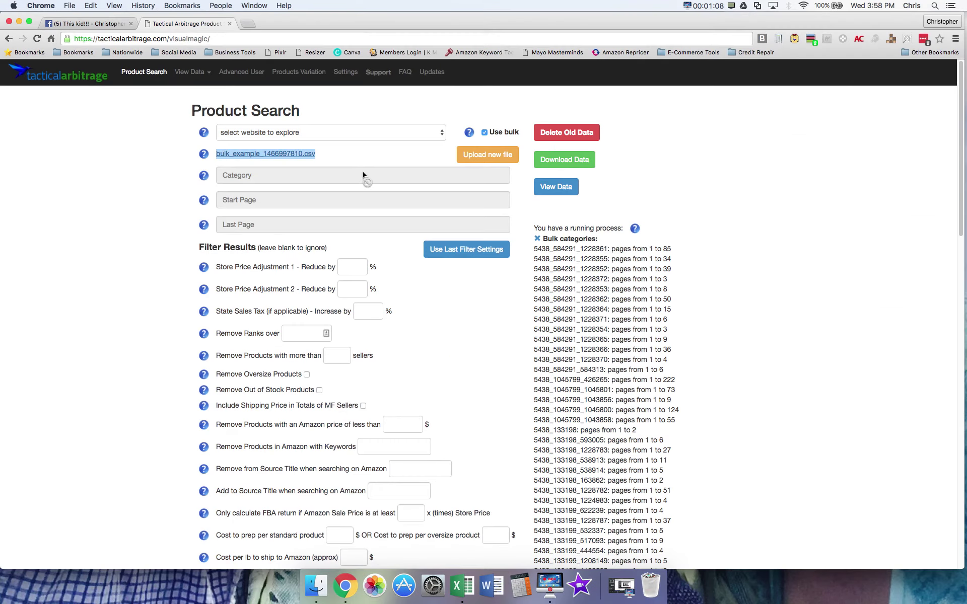
pyautogui.click(393, 134)
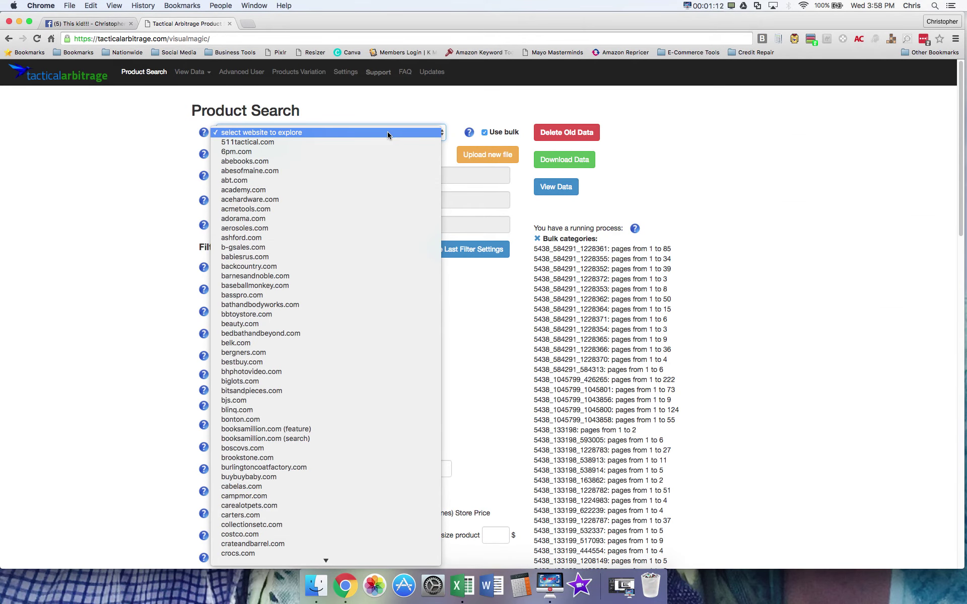
pyautogui.click(310, 142)
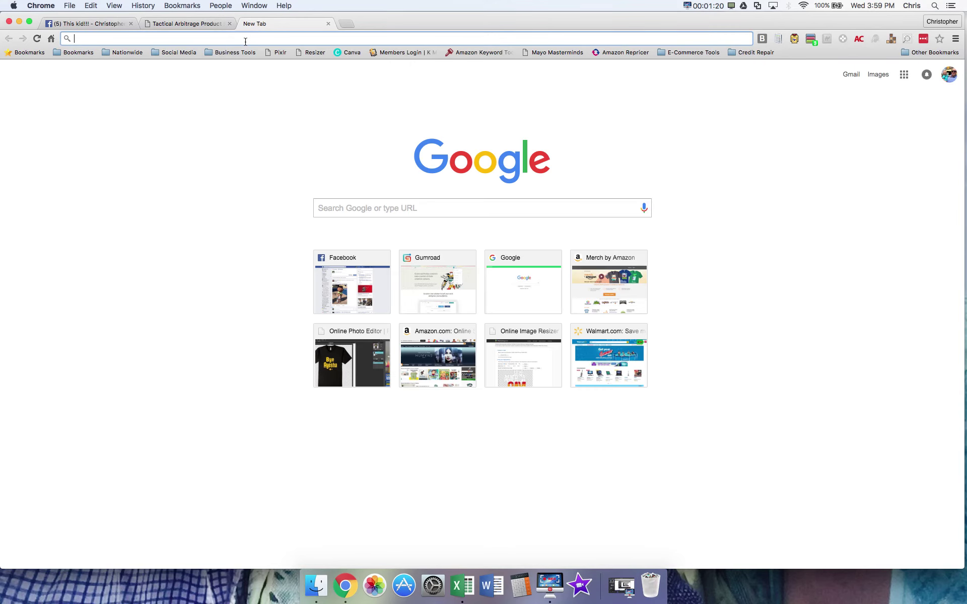
# - Go to 511tactical.com's Women's Pants category and select its page URL
pyautogui.write('511tactical.com')
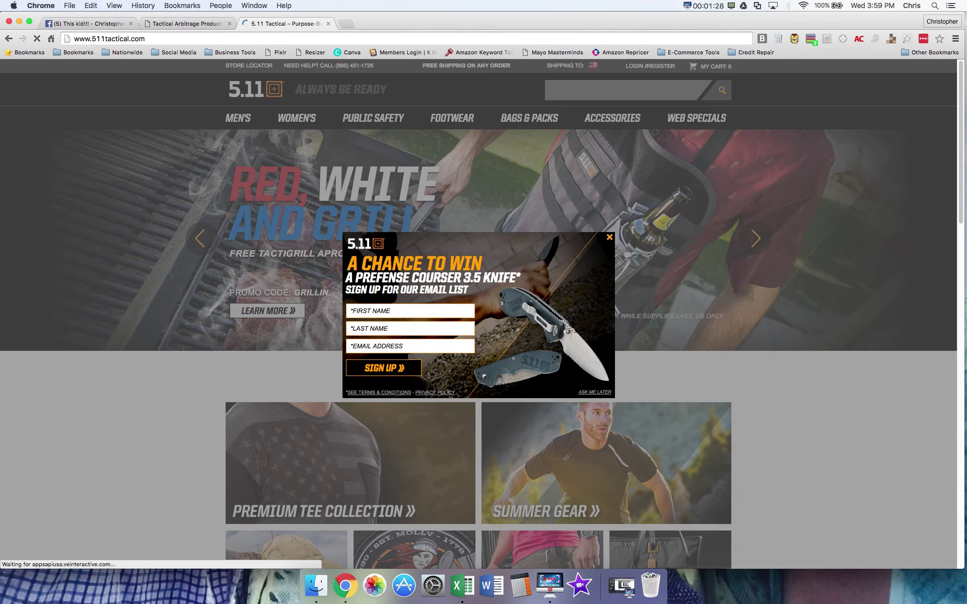
pyautogui.click(609, 239)
pyautogui.moveTo(297, 118)
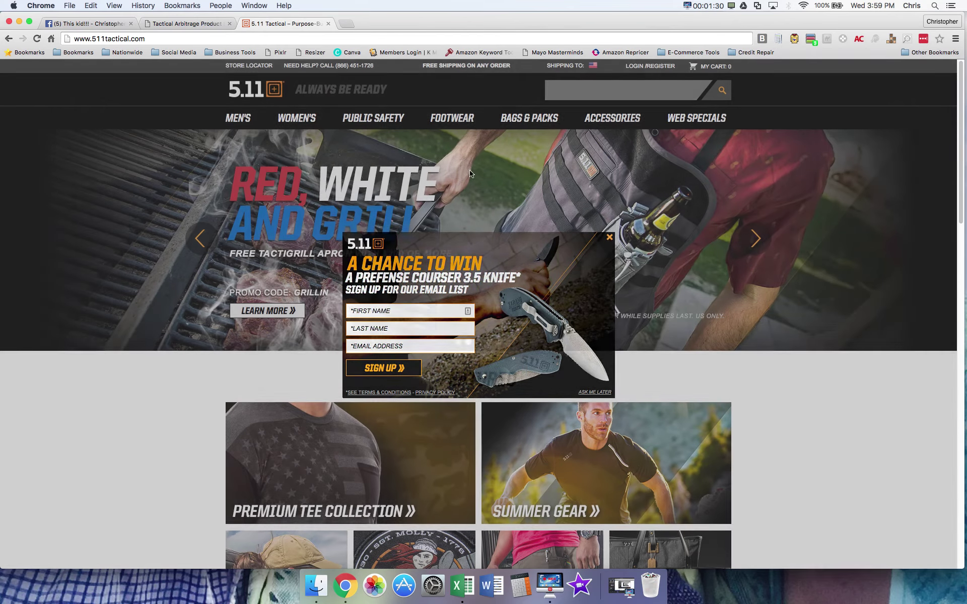
pyautogui.click(297, 120)
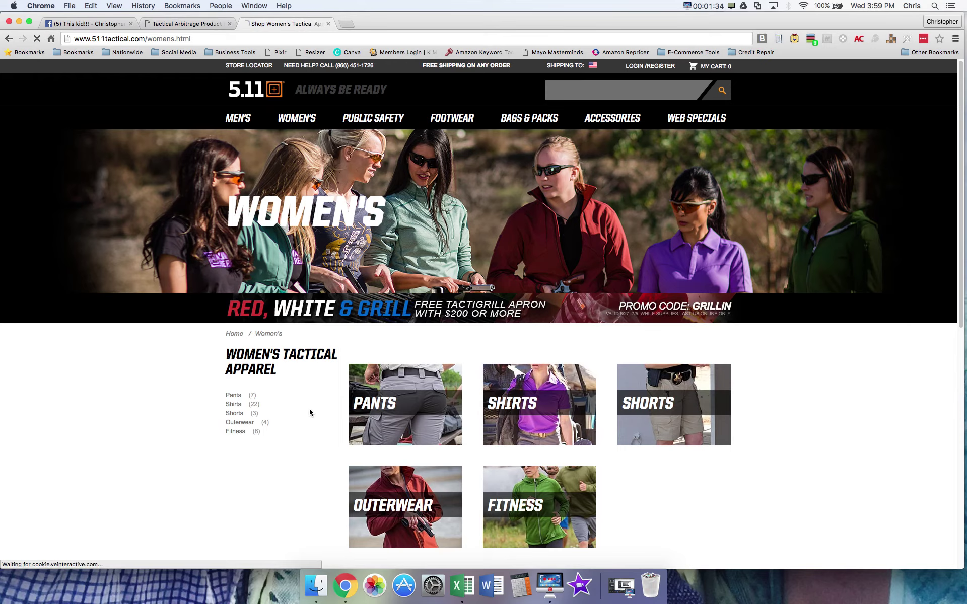
pyautogui.click(378, 408)
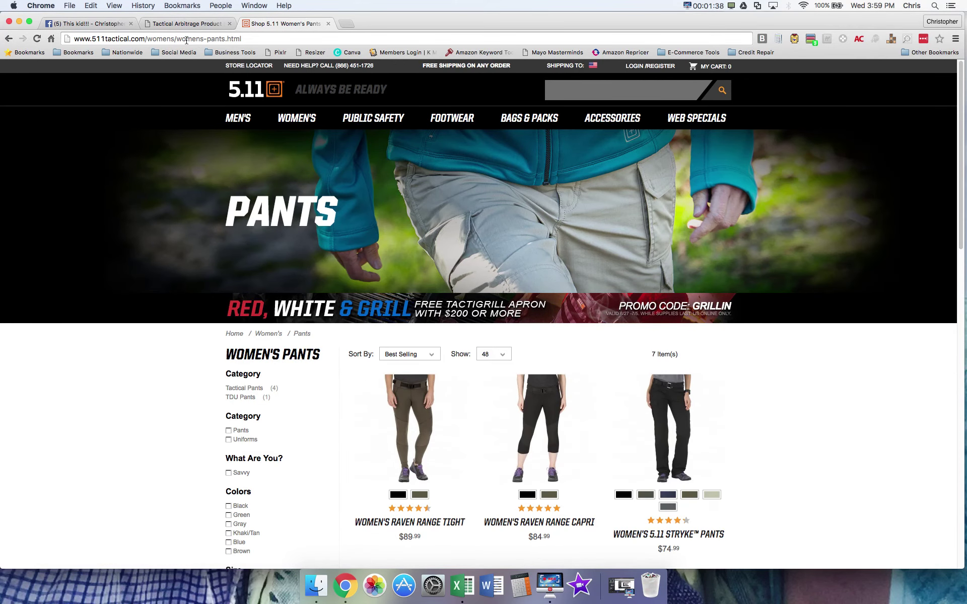
pyautogui.click(186, 39)
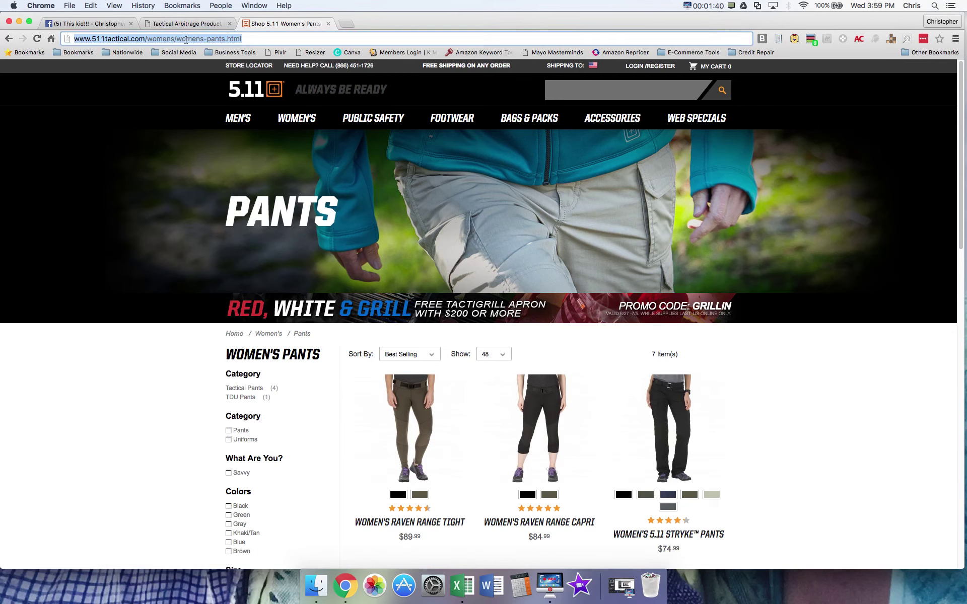
# - Replace cell A2's category with the copied Women's Pants URL
pyautogui.click(451, 587)
pyautogui.click(29, 112)
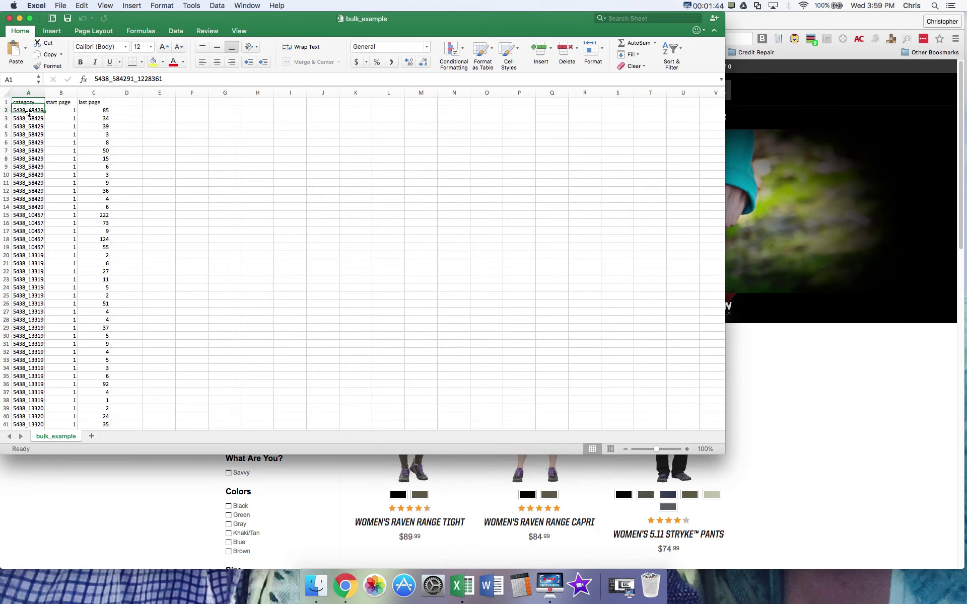
pyautogui.doubleClick(28, 111)
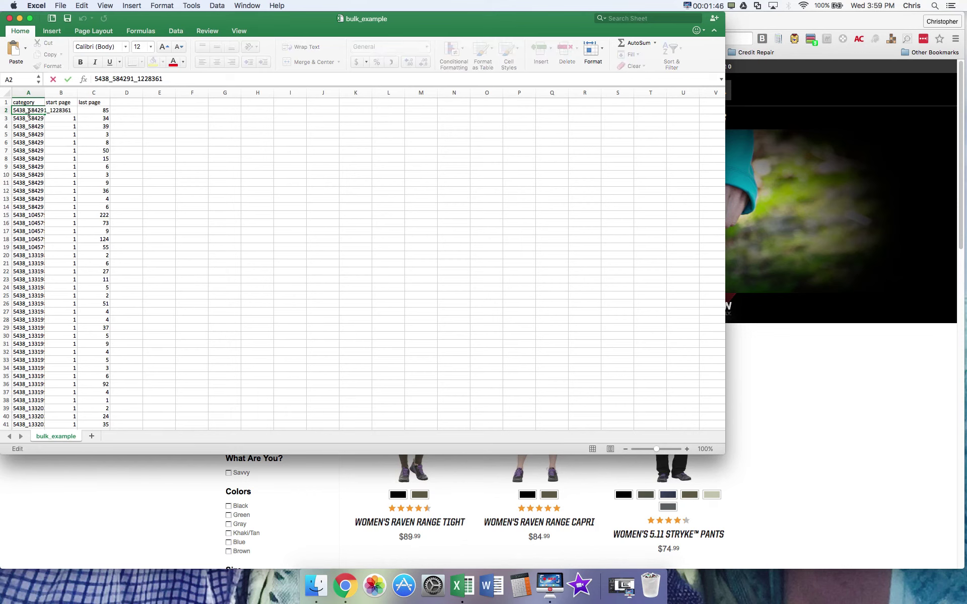
pyautogui.write('http://www.511tactical.com/womens/womens-pants.html')
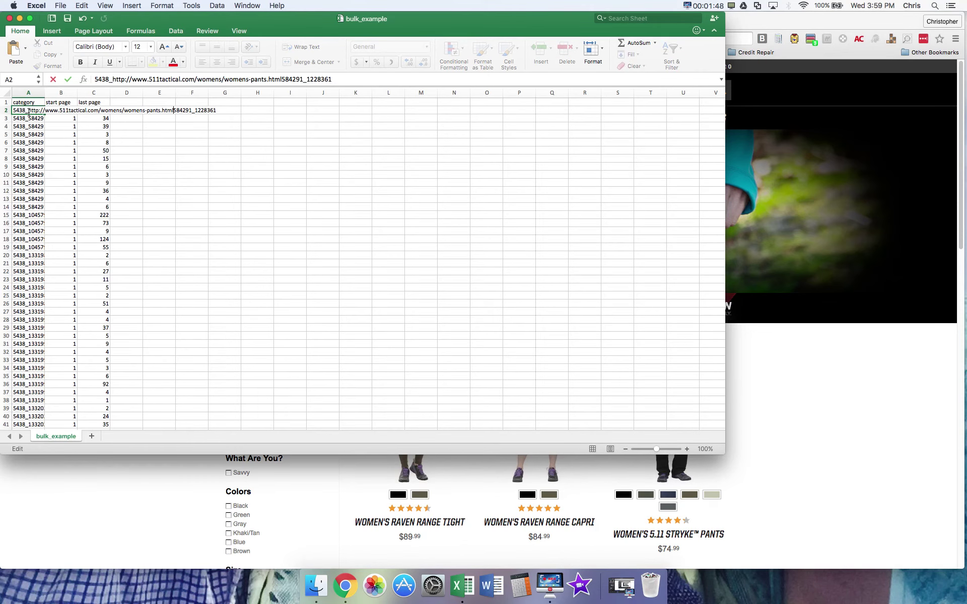
pyautogui.doubleClick(28, 111)
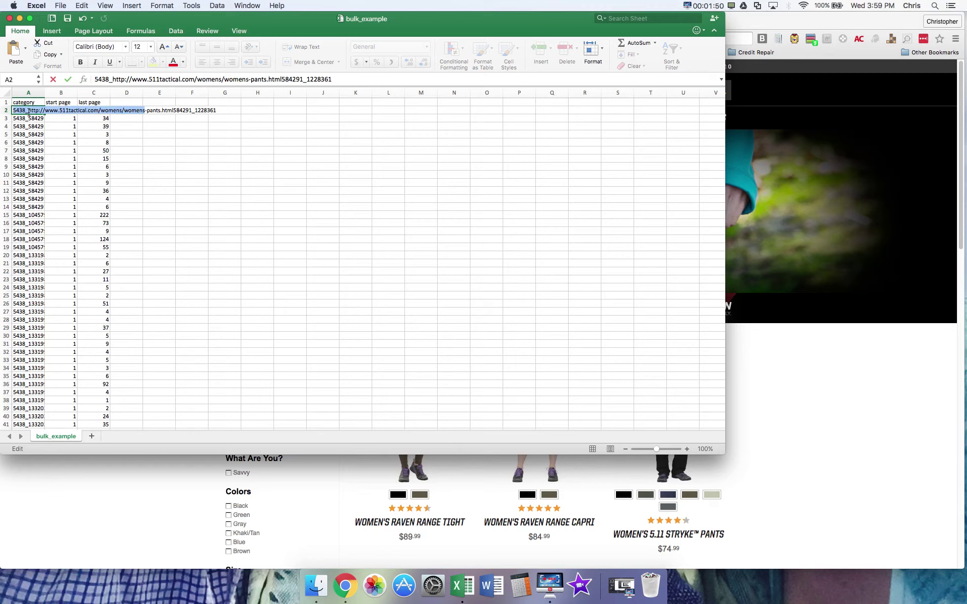
pyautogui.write('http://www.511tactical.com/womens/womens-pants.html')
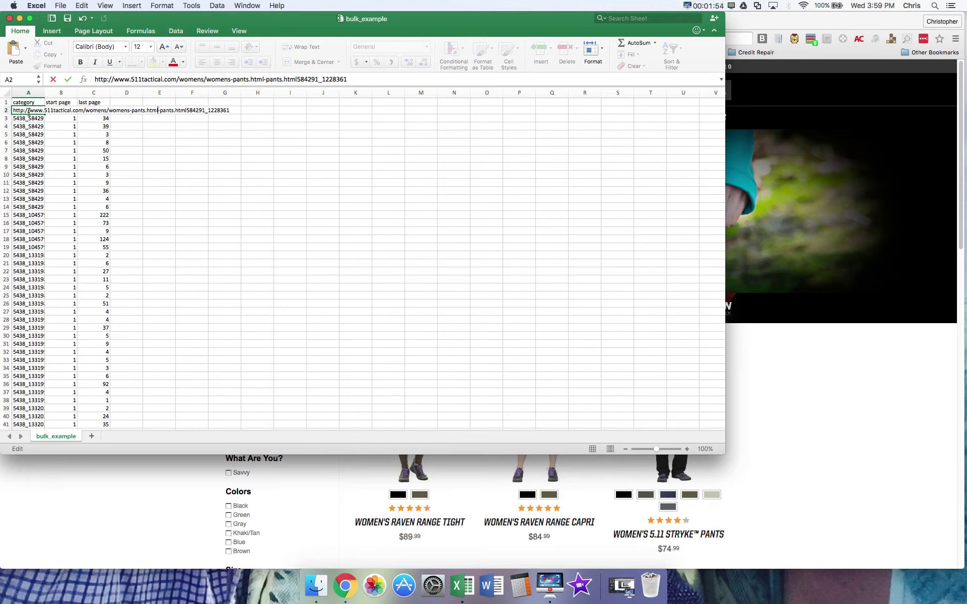
pyautogui.press('Tab')
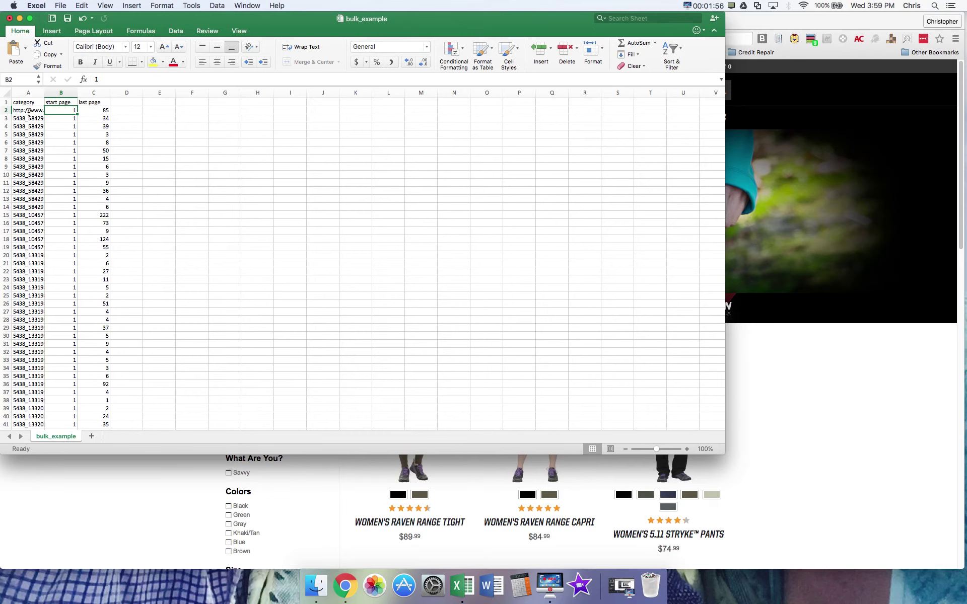
# - Set the Women's Pants last page in C2 to 10
pyautogui.press('Tab')
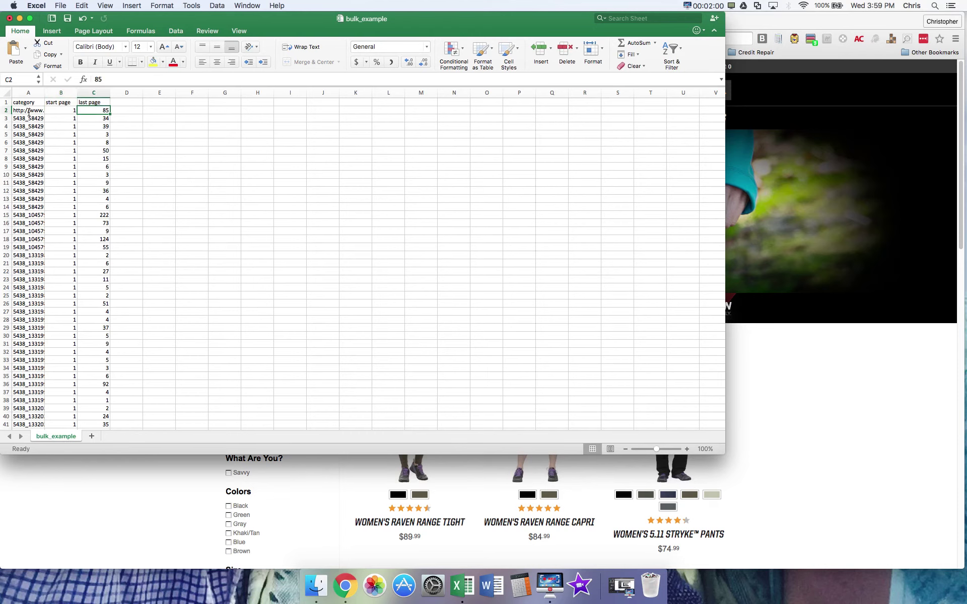
pyautogui.write('10')
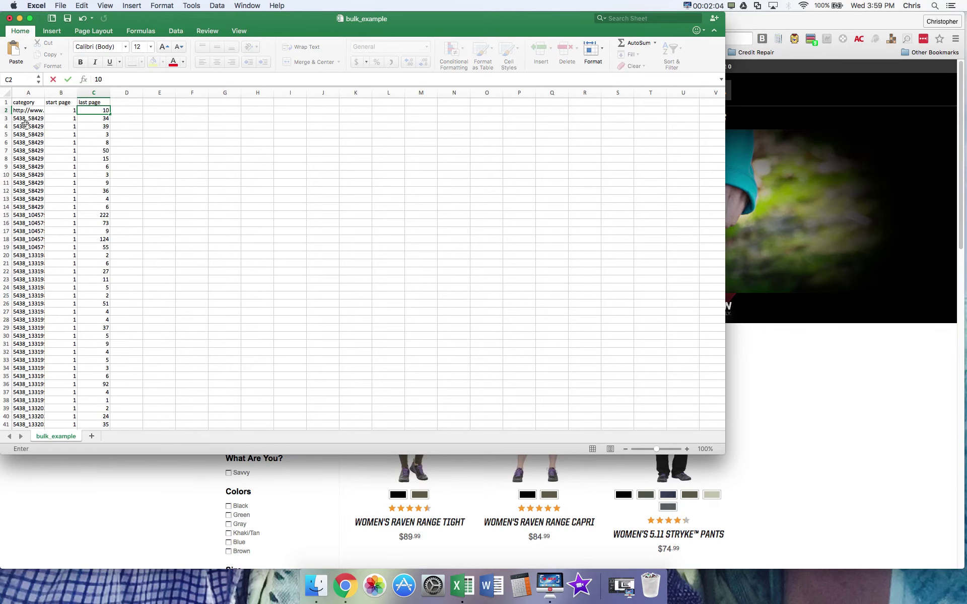
pyautogui.click(25, 121)
pyautogui.click(118, 512)
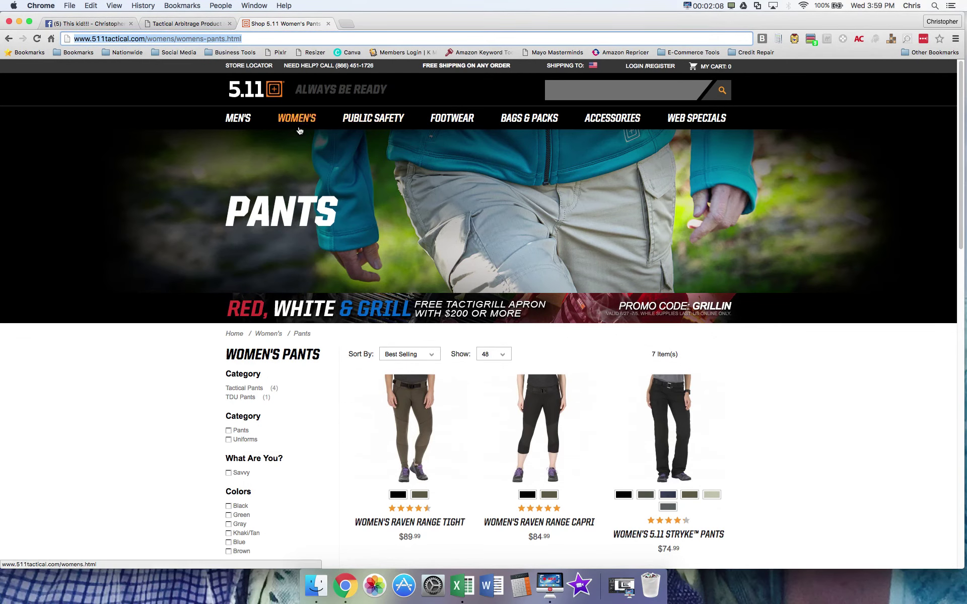
# - Open 5.11's Women's Shirts category and copy its page address
pyautogui.moveTo(296, 118)
pyautogui.click(291, 169)
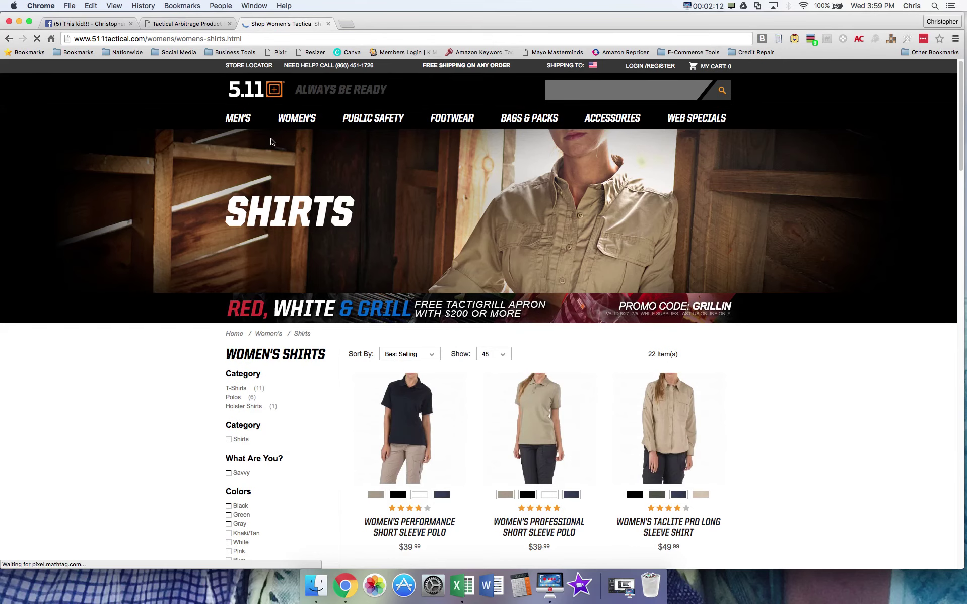
pyautogui.click(244, 39)
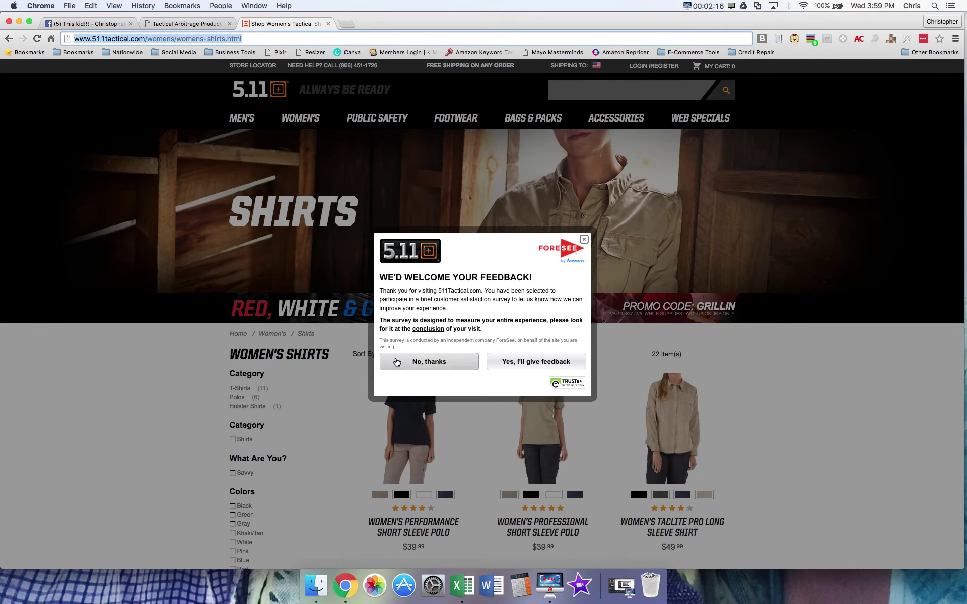
pyautogui.click(471, 592)
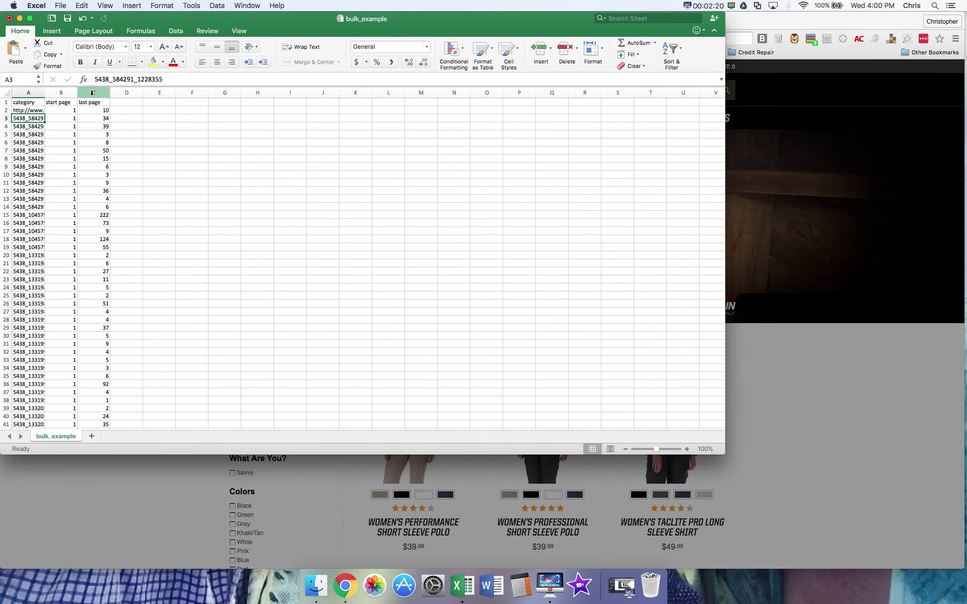
# - Paste the Women's Shirts URL into A3 and set its last page to 5
pyautogui.doubleClick(118, 79)
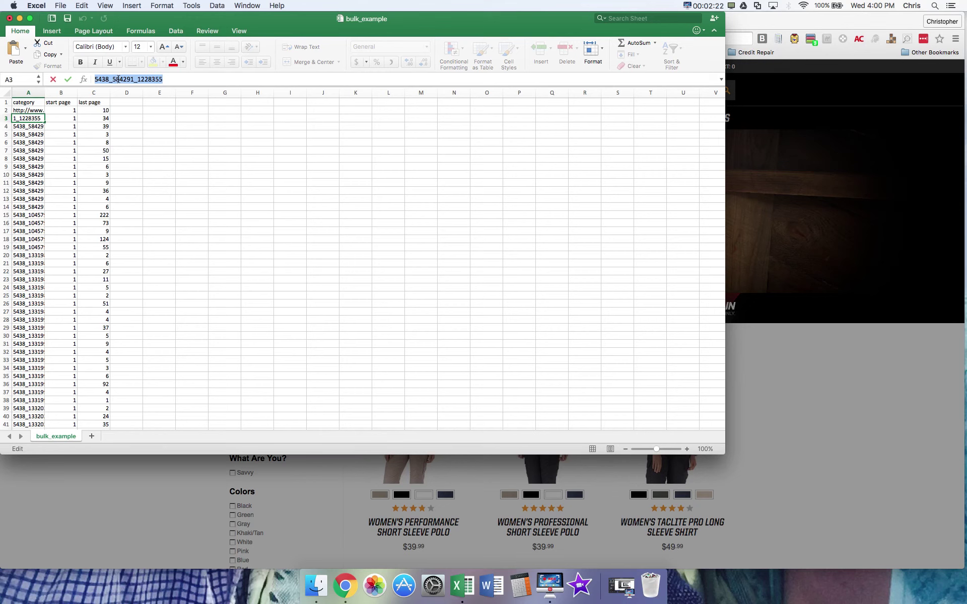
pyautogui.write('http://www.511tactical.com/womens/womens-shirts.html')
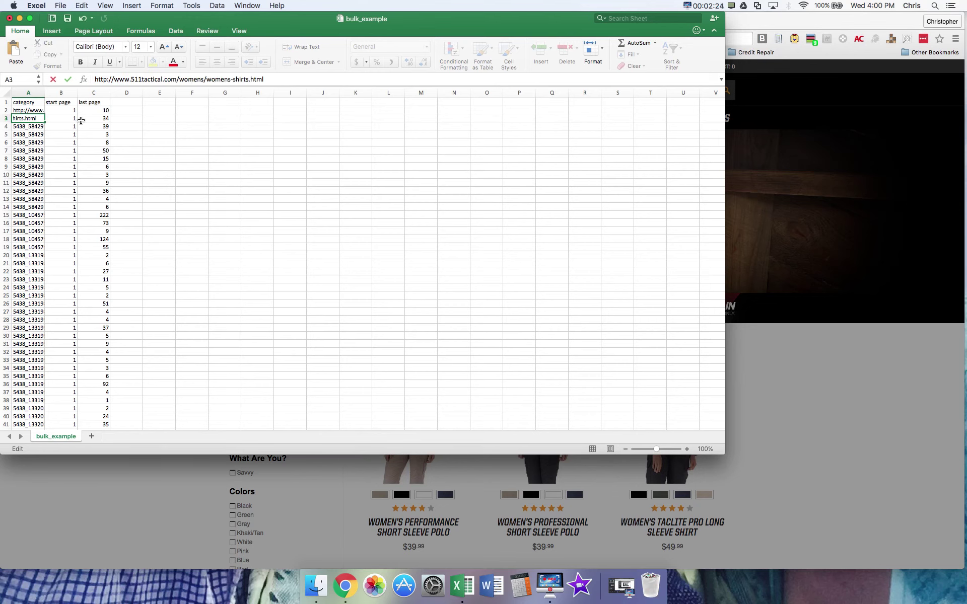
pyautogui.click(67, 120)
pyautogui.click(102, 119)
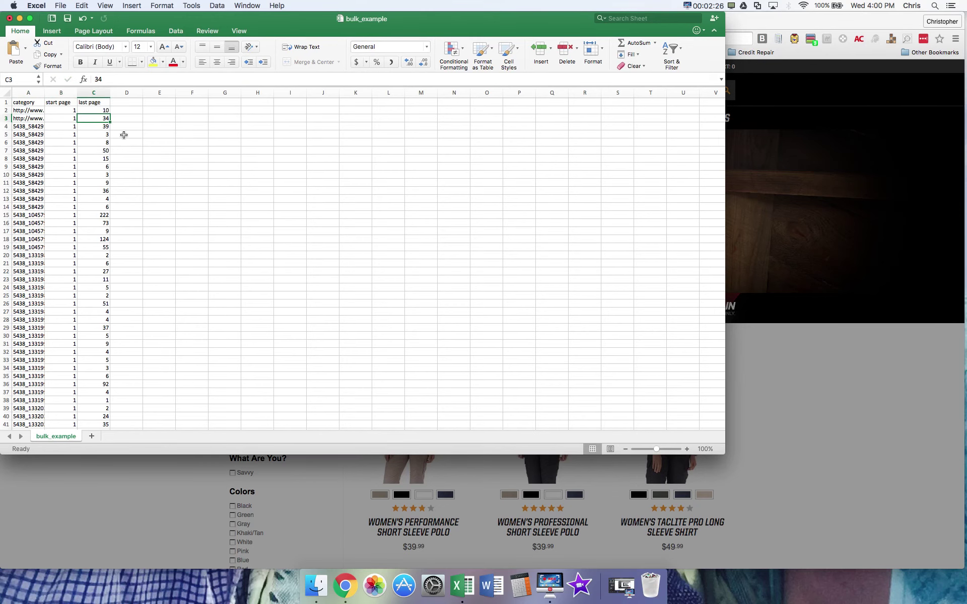
pyautogui.write('5')
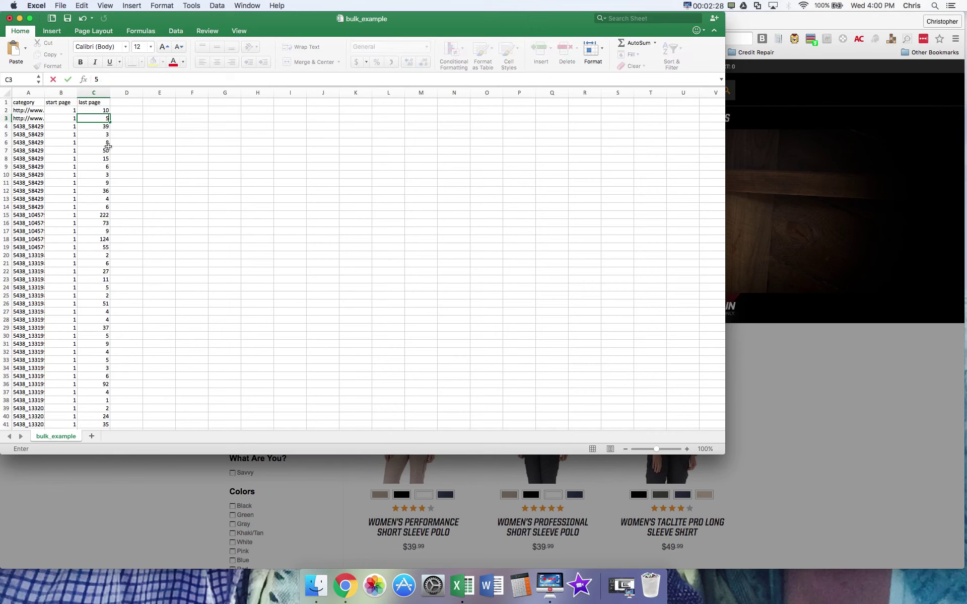
# - Scroll the sheet and close the bulk_example workbook
pyautogui.scroll(-2, 88, 245)
pyautogui.scroll(-4, 87, 242)
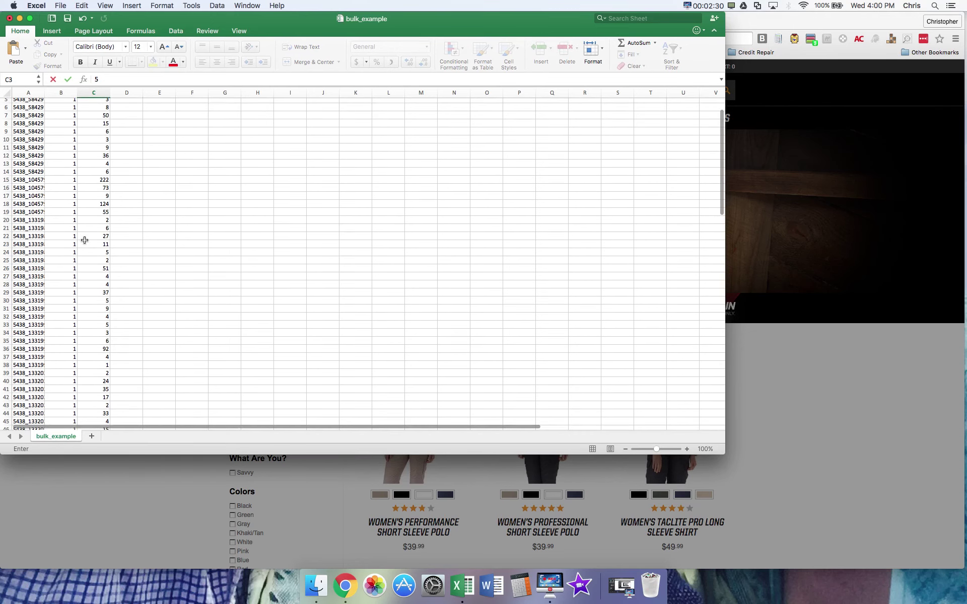
pyautogui.scroll(-1, 84, 240)
pyautogui.scroll(-3, 81, 244)
pyautogui.scroll(-3, 81, 244)
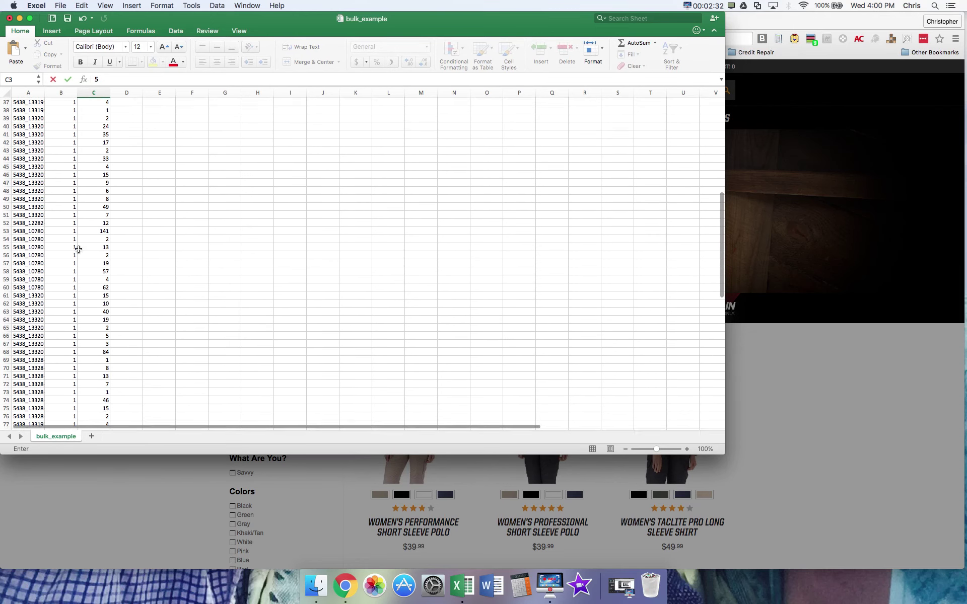
pyautogui.scroll(10, 78, 249)
pyautogui.scroll(3, 77, 249)
pyautogui.click(9, 18)
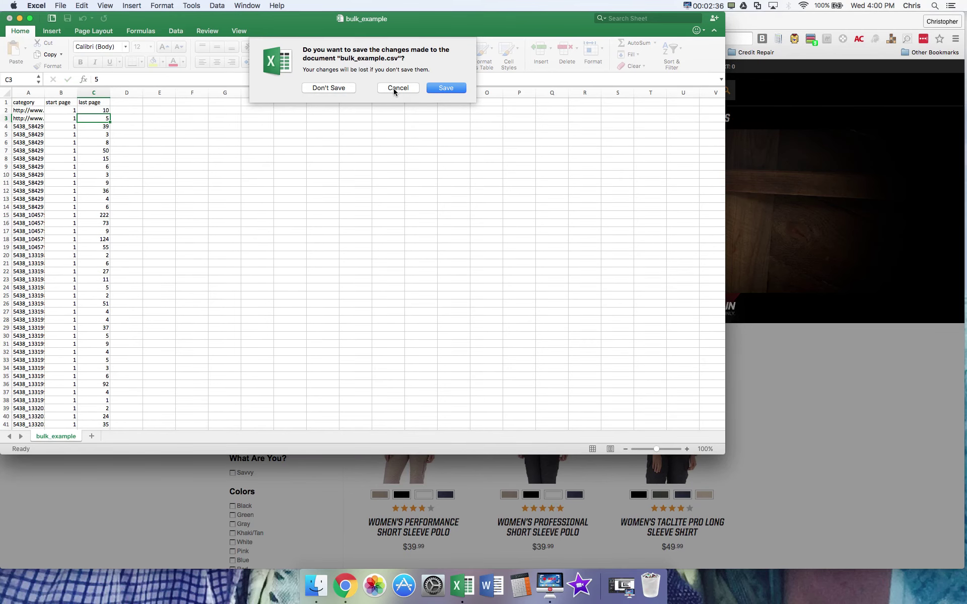
pyautogui.click(398, 88)
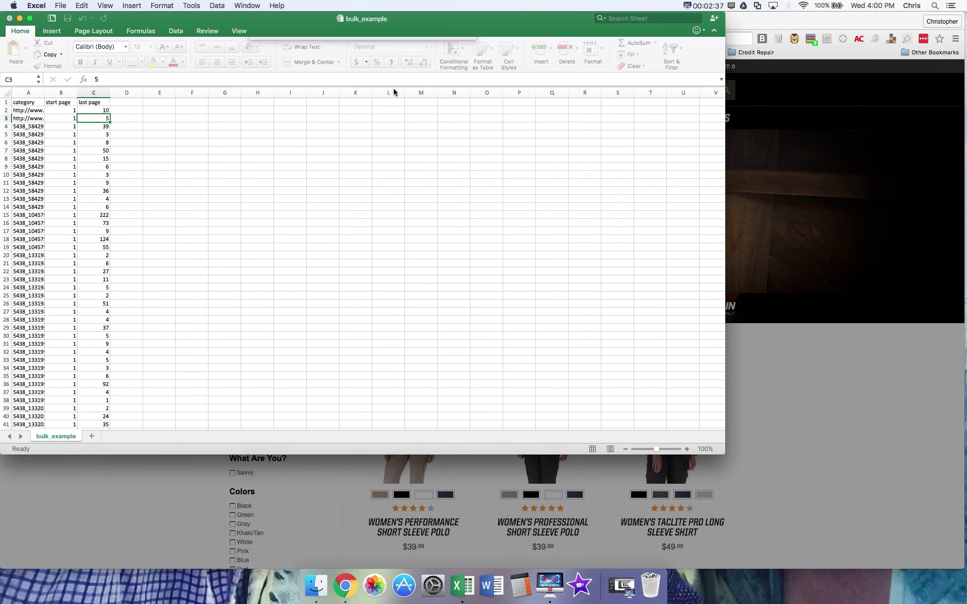
pyautogui.click(9, 18)
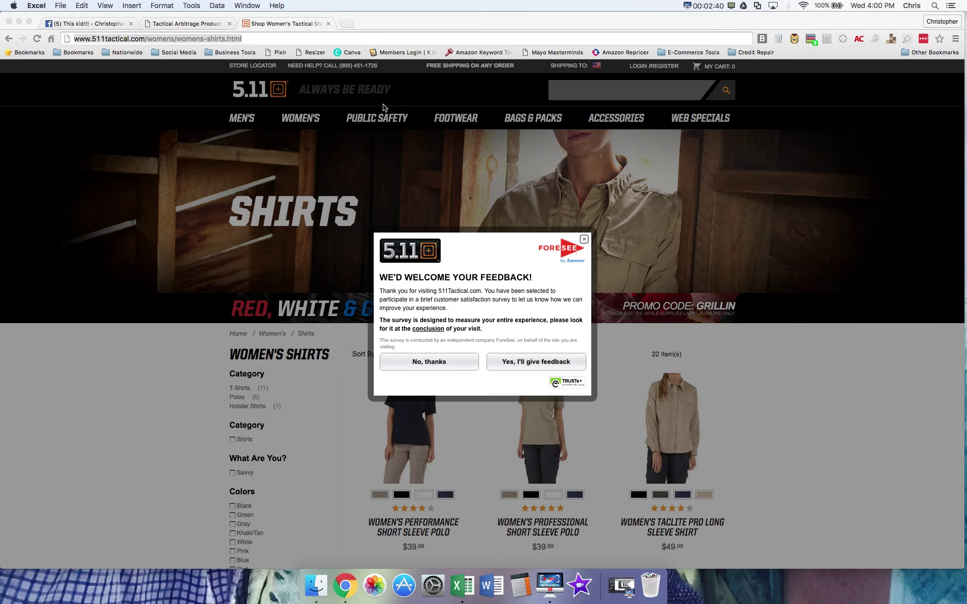
# - Save the edited CSV and open the bulk categories file browser
pyautogui.click(192, 26)
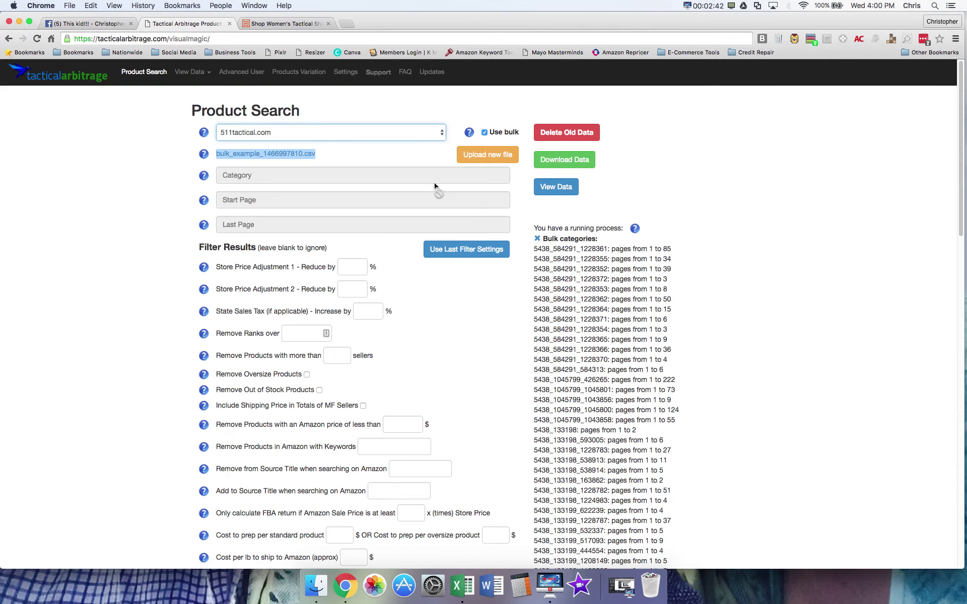
pyautogui.click(482, 161)
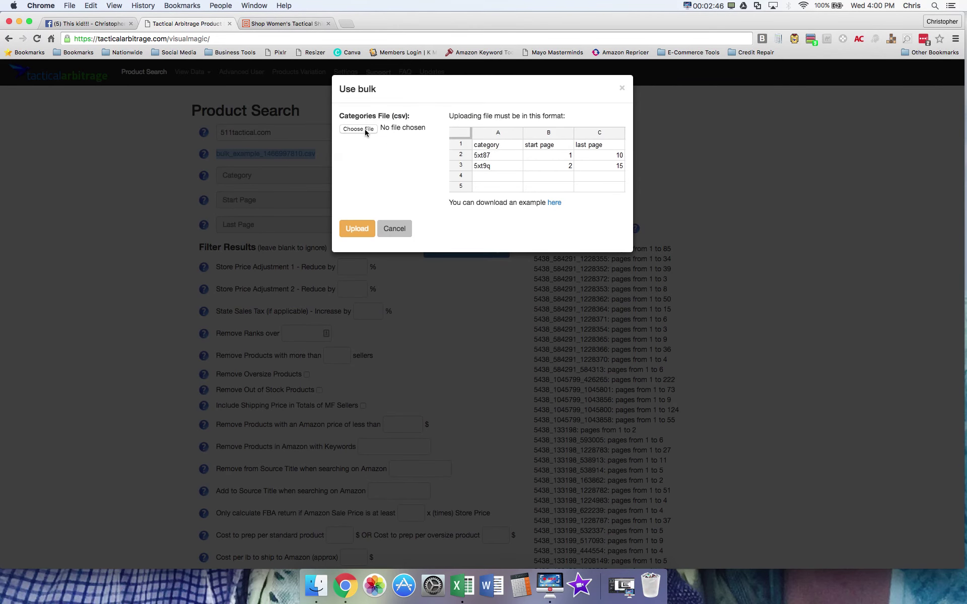
pyautogui.click(358, 129)
# - Select bulk_example.csv on the Desktop as the categories file
pyautogui.scroll(-10, 501, 141)
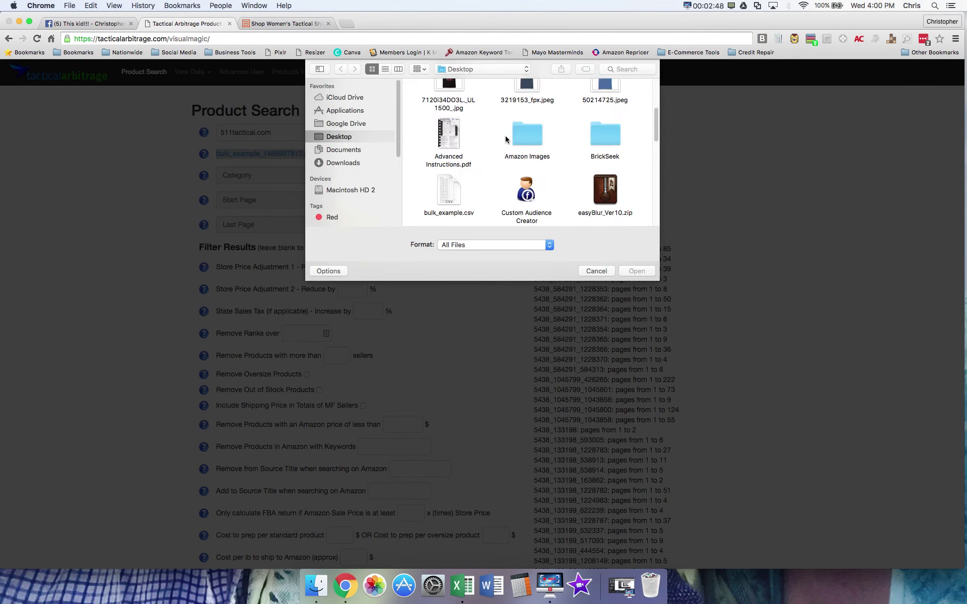
pyautogui.scroll(-10, 523, 151)
pyautogui.scroll(5, 541, 158)
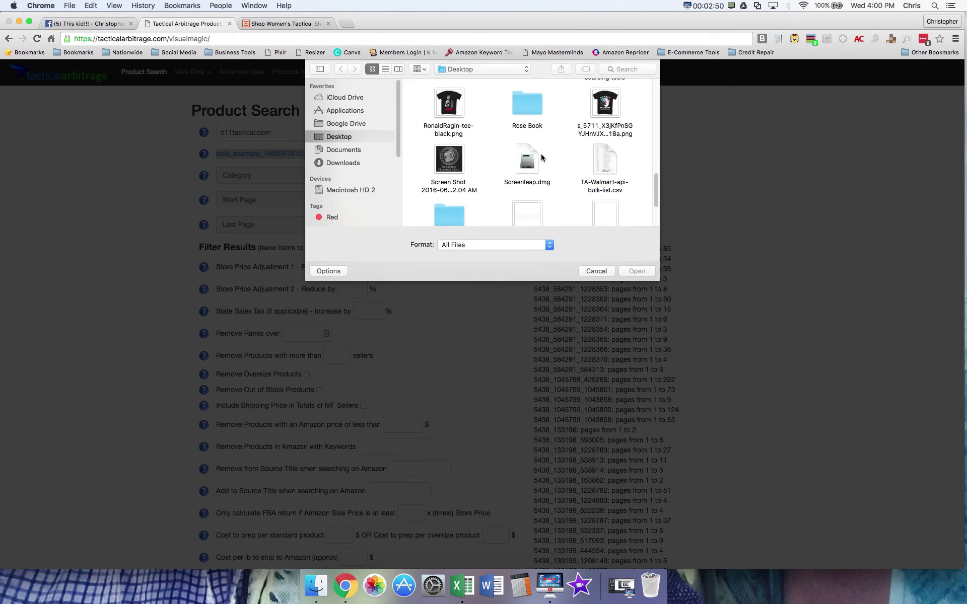
pyautogui.scroll(3, 540, 156)
pyautogui.scroll(3, 540, 156)
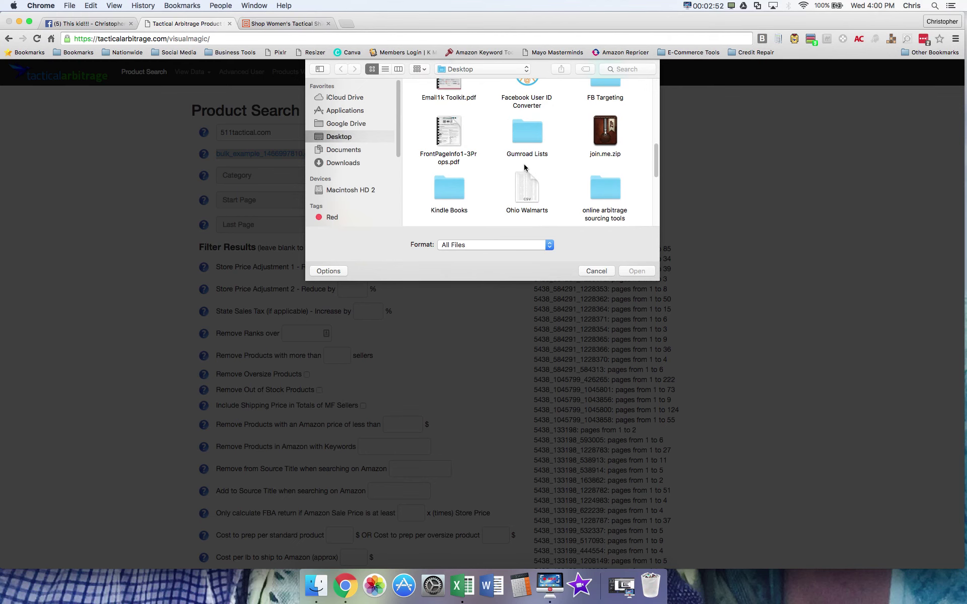
pyautogui.scroll(2, 524, 168)
pyautogui.scroll(2, 524, 167)
pyautogui.scroll(1, 524, 168)
pyautogui.scroll(3, 524, 167)
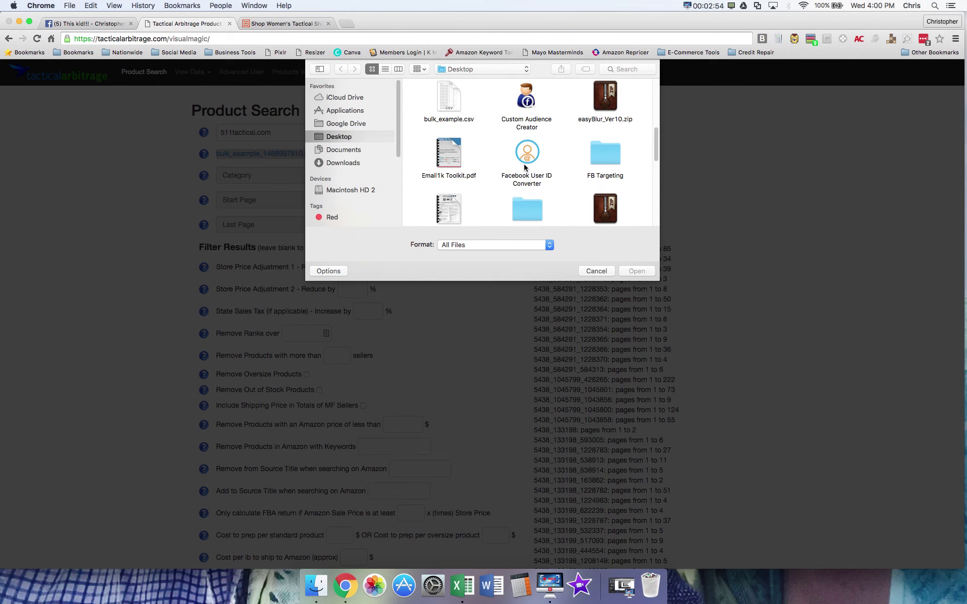
pyautogui.scroll(1, 523, 168)
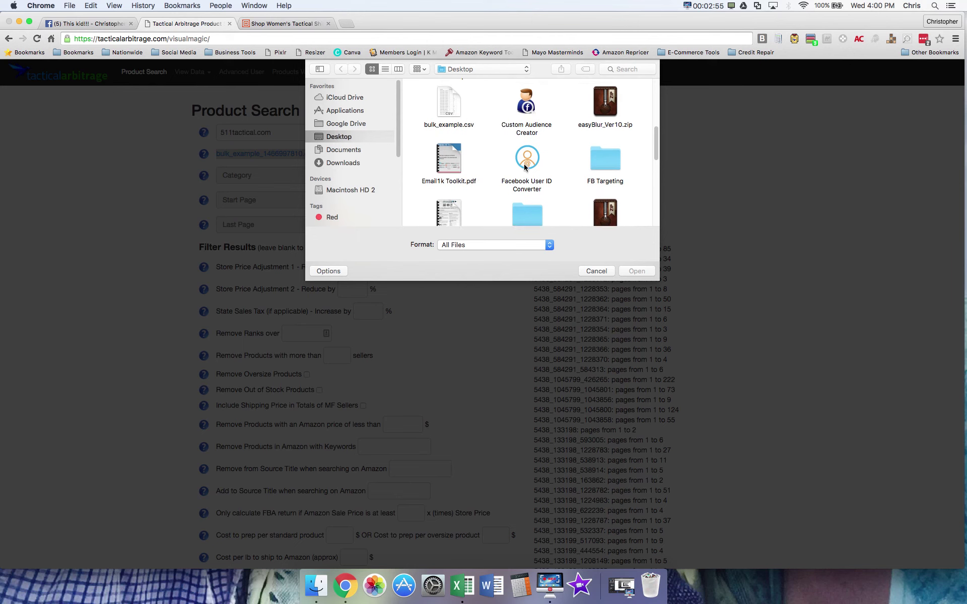
pyautogui.click(446, 107)
pyautogui.click(629, 272)
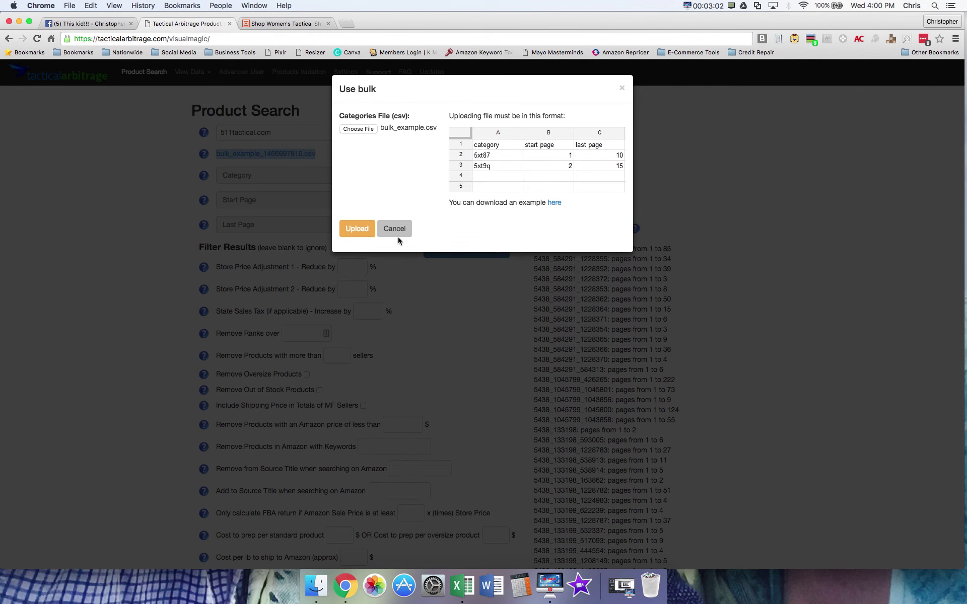
# - Close the bulk upload window and scroll down the Product Search page
pyautogui.click(622, 87)
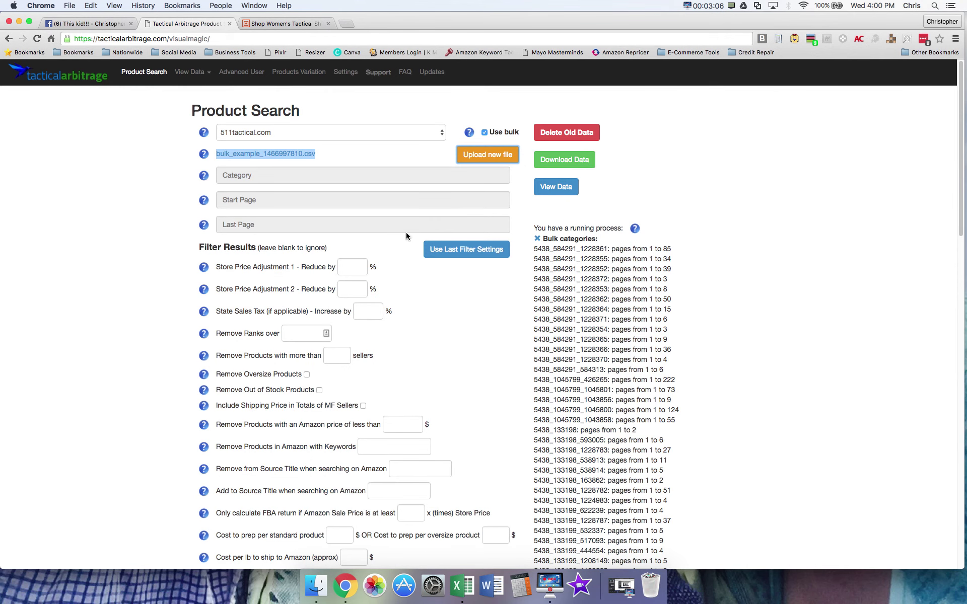
pyautogui.scroll(-2, 402, 287)
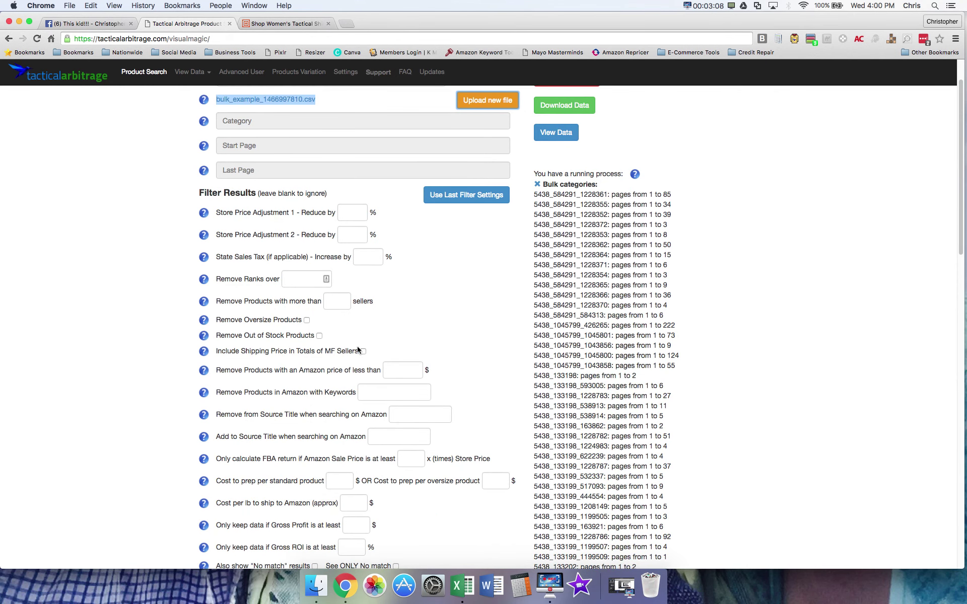
pyautogui.scroll(-5, 376, 391)
pyautogui.scroll(-5, 376, 390)
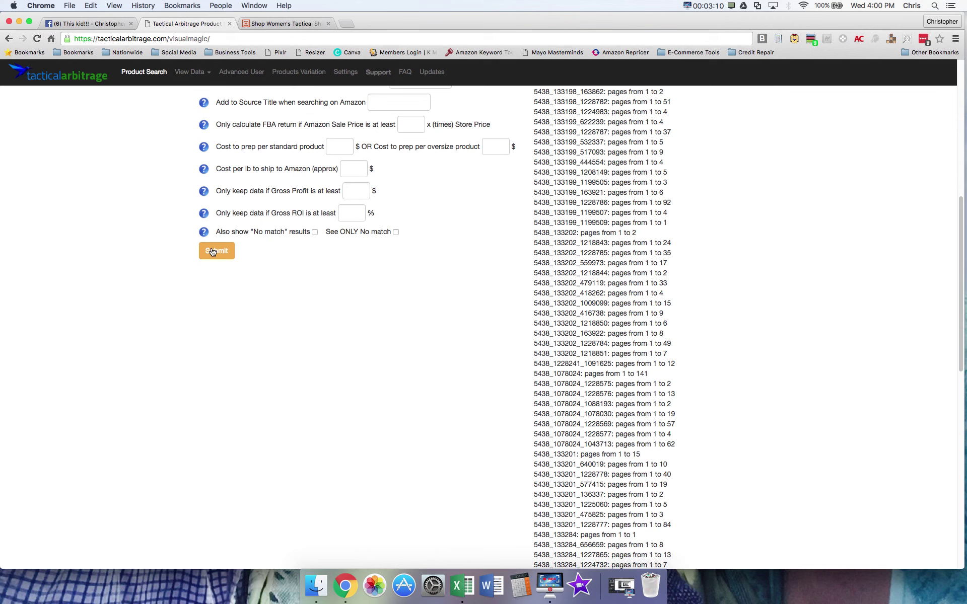